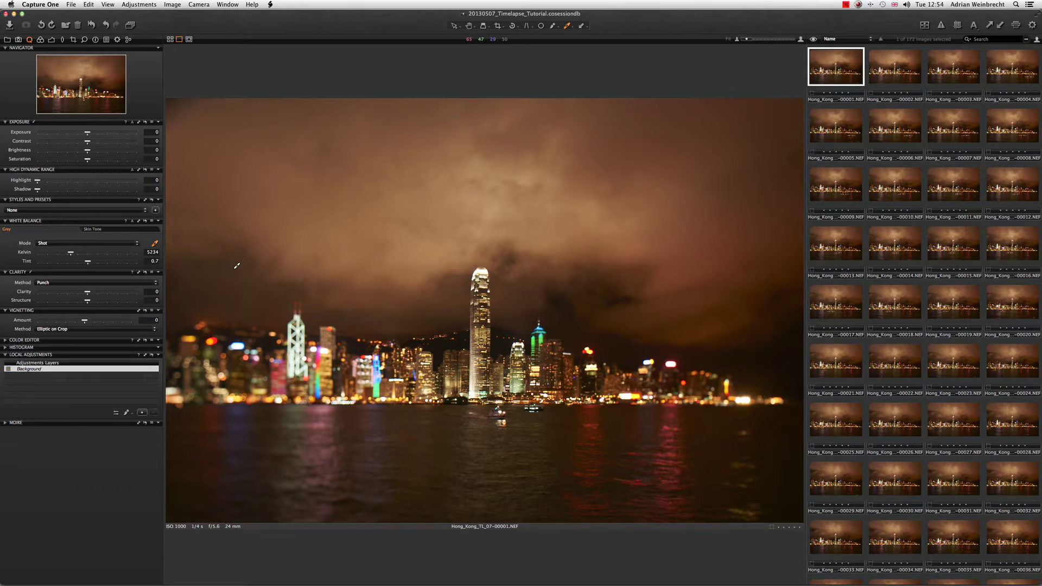
# Step: Sample a bright skyline building with the White Balance picker to neutralise the orange cast
pyautogui.click(236, 268)
pyautogui.click(795, 168)
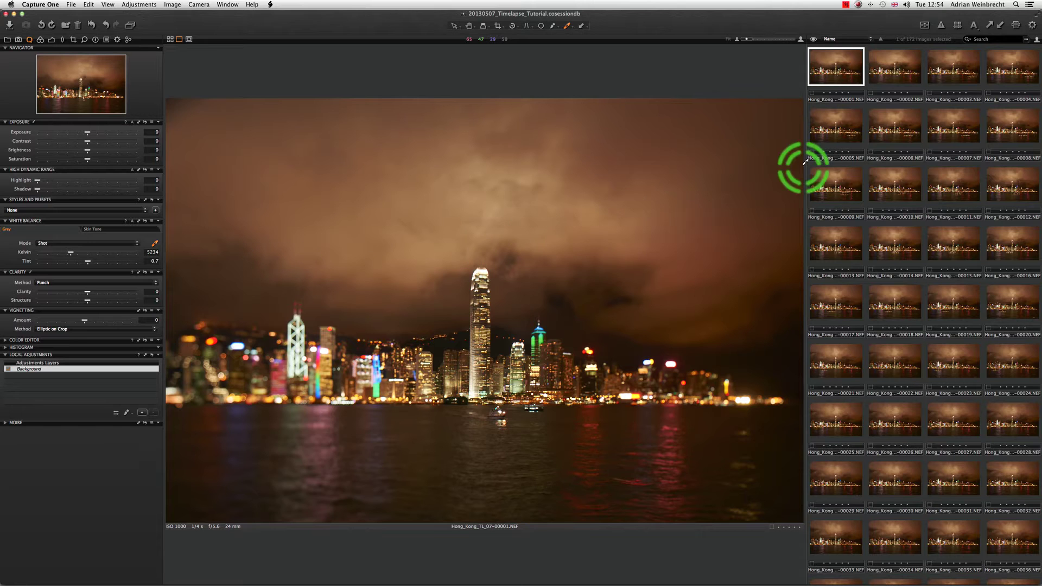
pyautogui.click(890, 70)
pyautogui.click(916, 42)
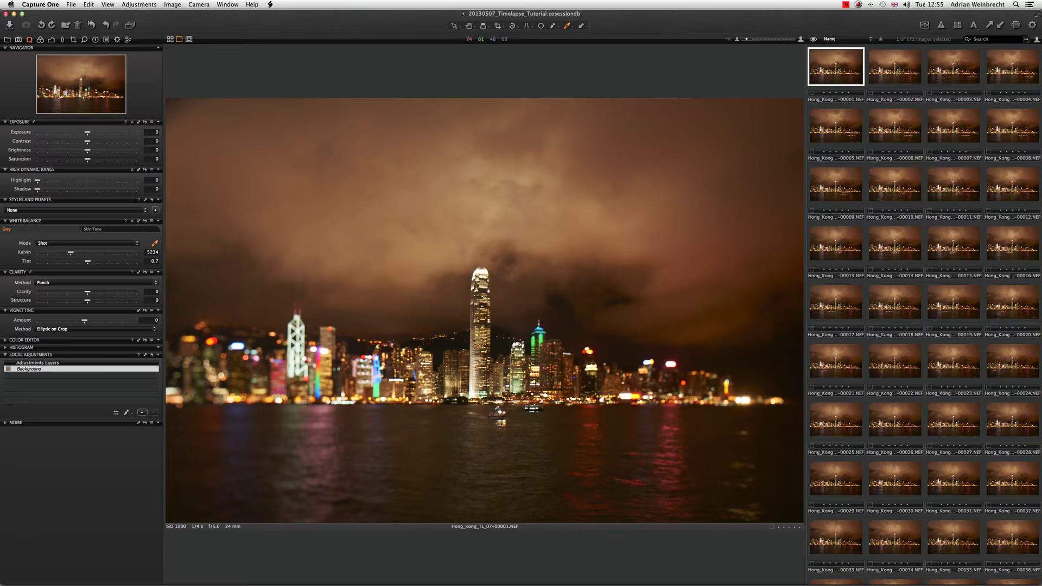
pyautogui.click(519, 343)
# Step: Lower the white balance to 1973 K and raise Saturation to 22
pyautogui.moveTo(59, 255); pyautogui.dragTo(49, 254)
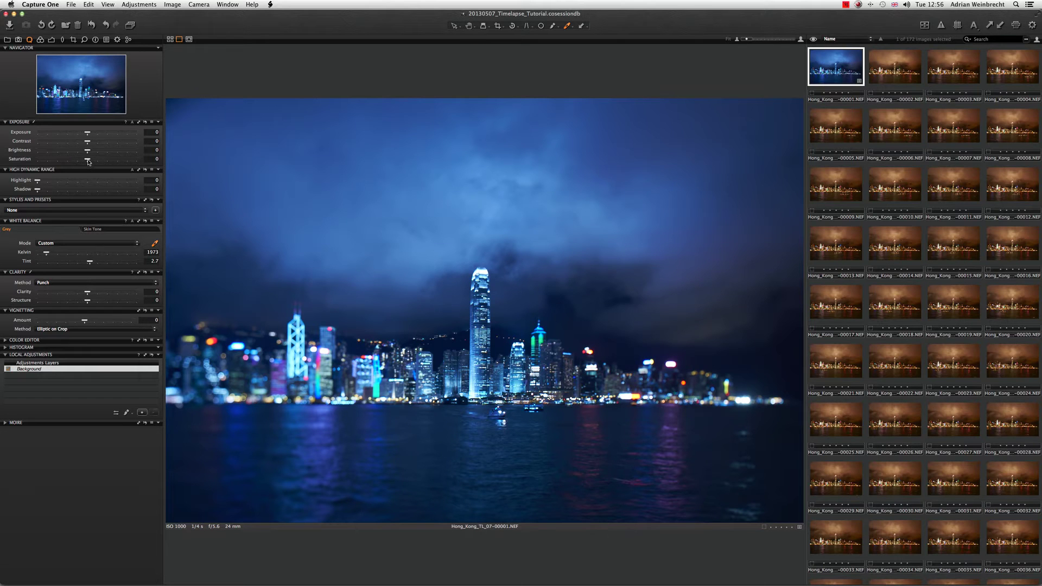
pyautogui.moveTo(88, 161); pyautogui.dragTo(100, 162)
# Step: Add a new local adjustment layer named Sky
pyautogui.click(142, 413)
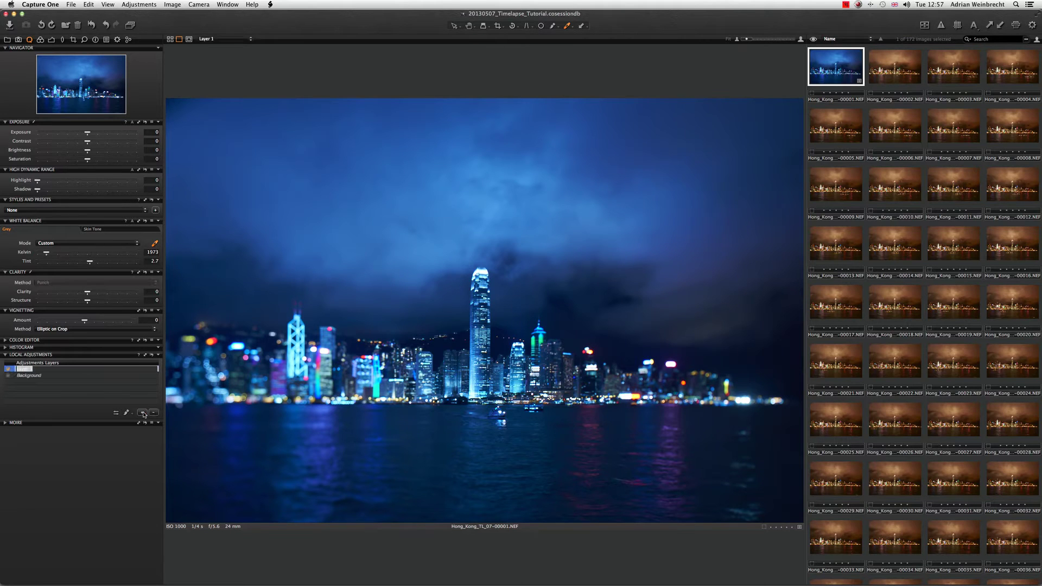
pyautogui.write('Sky')
pyautogui.press('Return')
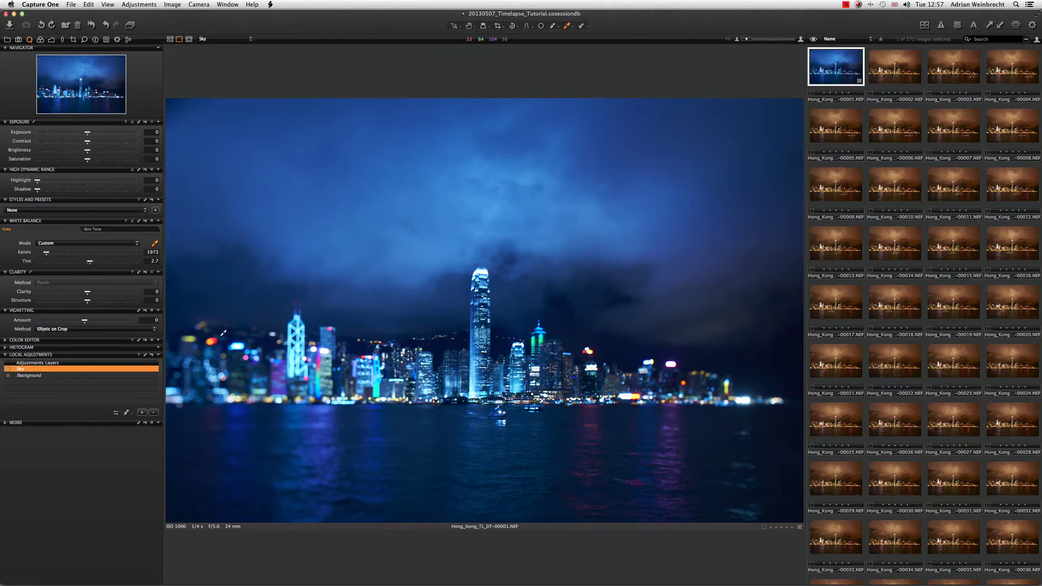
# Step: Paint the sky with an enlarged mask brush and fill the gaps in the mask
pyautogui.click(128, 415)
pyautogui.press(']')
pyautogui.press(']')
pyautogui.press(']')
pyautogui.press(']')
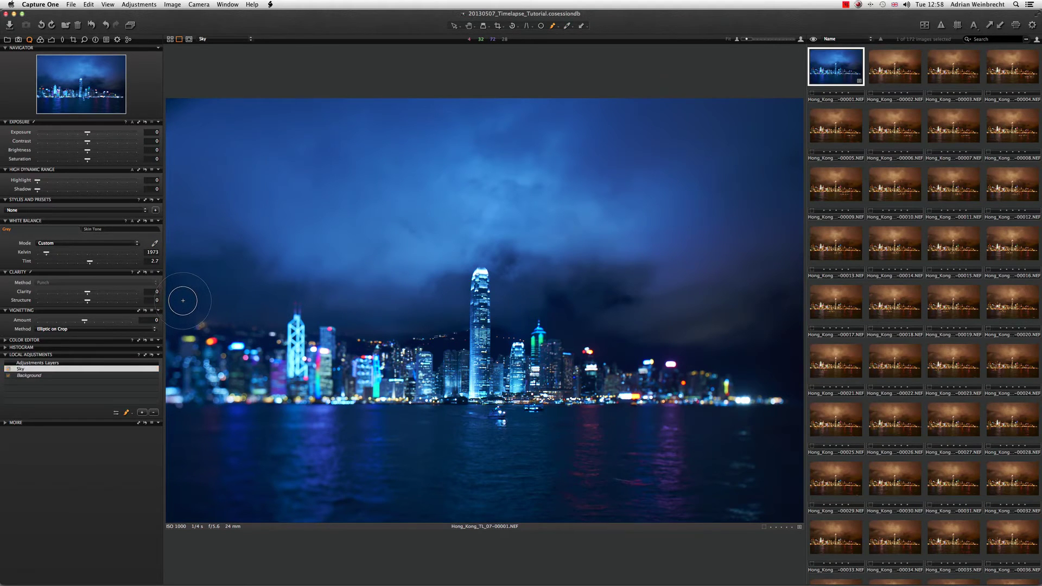
pyautogui.moveTo(183, 299)
pyautogui.mouseDown()
pyautogui.moveTo(682, 346)
pyautogui.moveTo(694, 359)
pyautogui.moveTo(744, 364)
pyautogui.moveTo(799, 357)
pyautogui.moveTo(785, 82)
pyautogui.moveTo(707, 111)
pyautogui.moveTo(153, 111)
pyautogui.moveTo(169, 108)
pyautogui.moveTo(165, 287)
pyautogui.moveTo(301, 273)
pyautogui.moveTo(312, 235)
pyautogui.mouseUp()
pyautogui.press('m')
pyautogui.press('super+m')
# Step: Give the Sky layer exposure 0.12, contrast 18, brightness 11 and clarity 24, then toggle to compare
pyautogui.moveTo(89, 152); pyautogui.dragTo(95, 152)
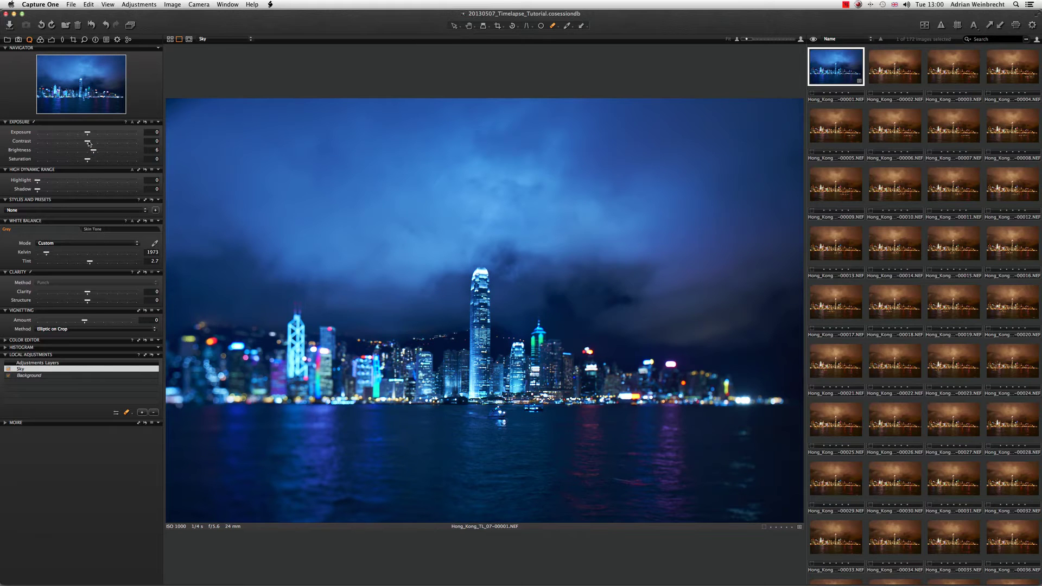
pyautogui.moveTo(88, 144); pyautogui.dragTo(102, 144)
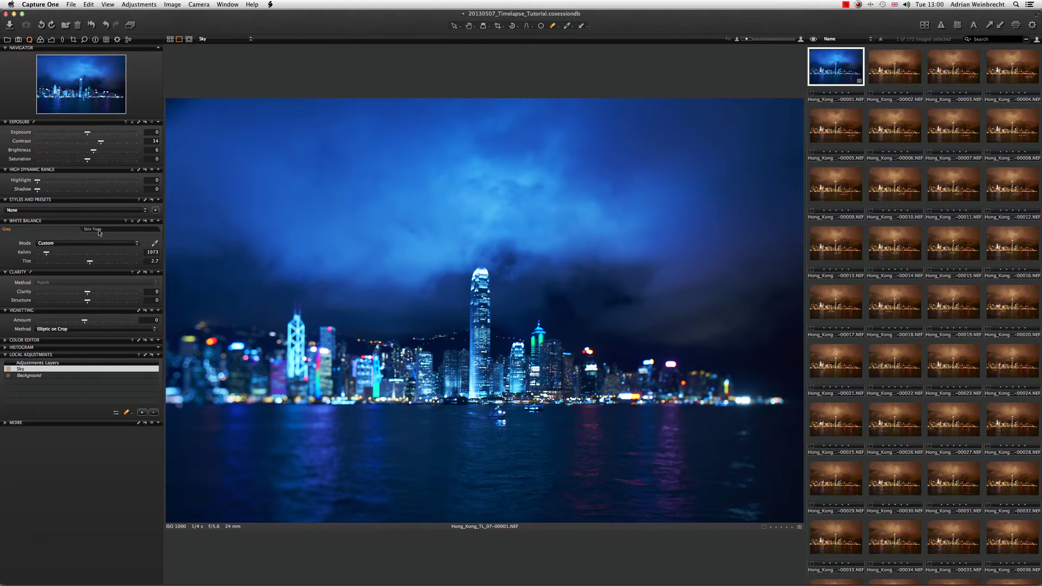
pyautogui.moveTo(86, 294); pyautogui.dragTo(97, 294)
pyautogui.moveTo(97, 295); pyautogui.dragTo(99, 295)
pyautogui.click(9, 370)
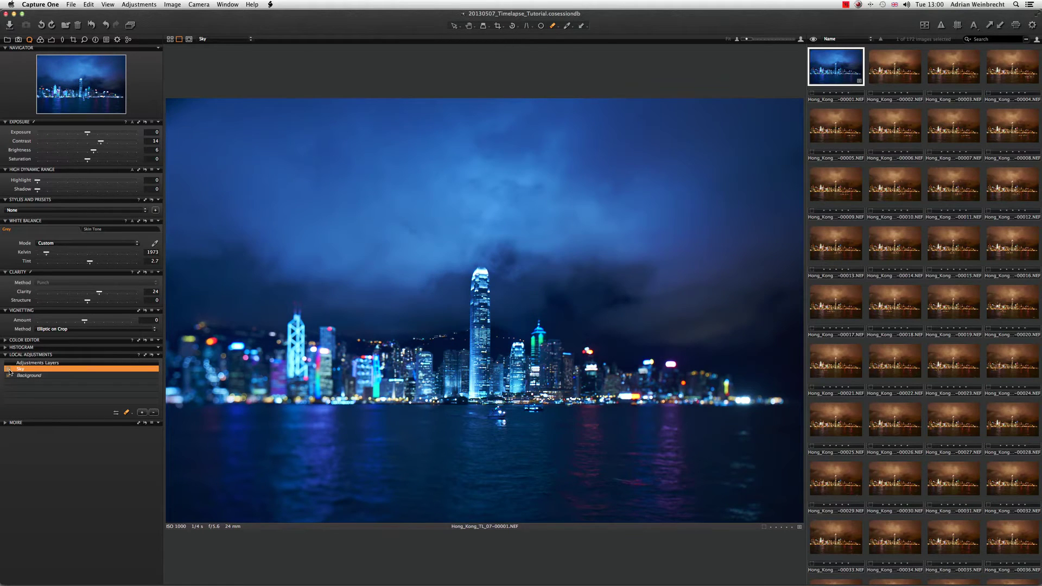
pyautogui.click(9, 370)
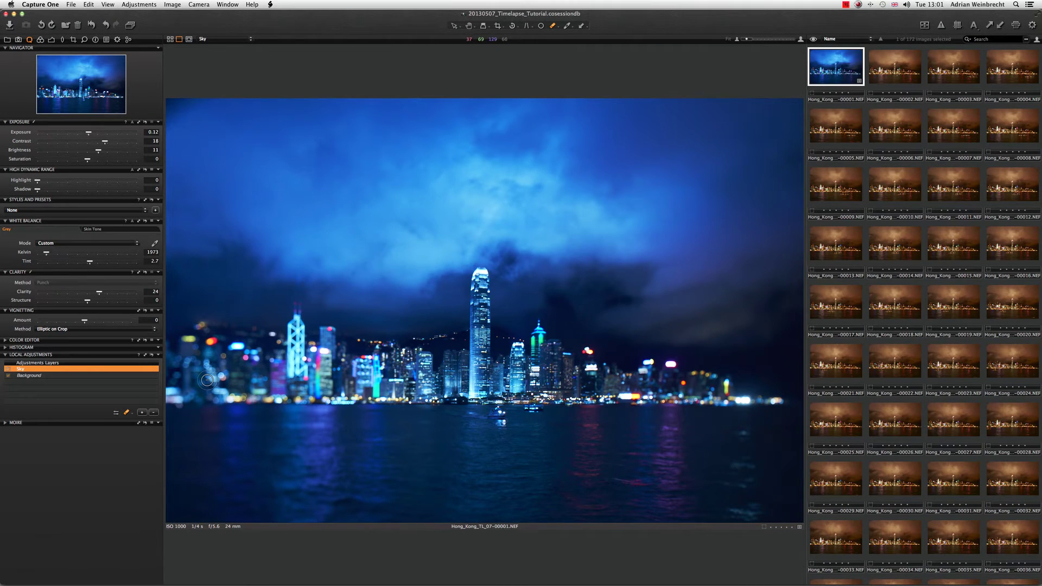
# Step: Add a layer named Buildings and brush its mask across the skyline, including right of the tower
pyautogui.click(142, 413)
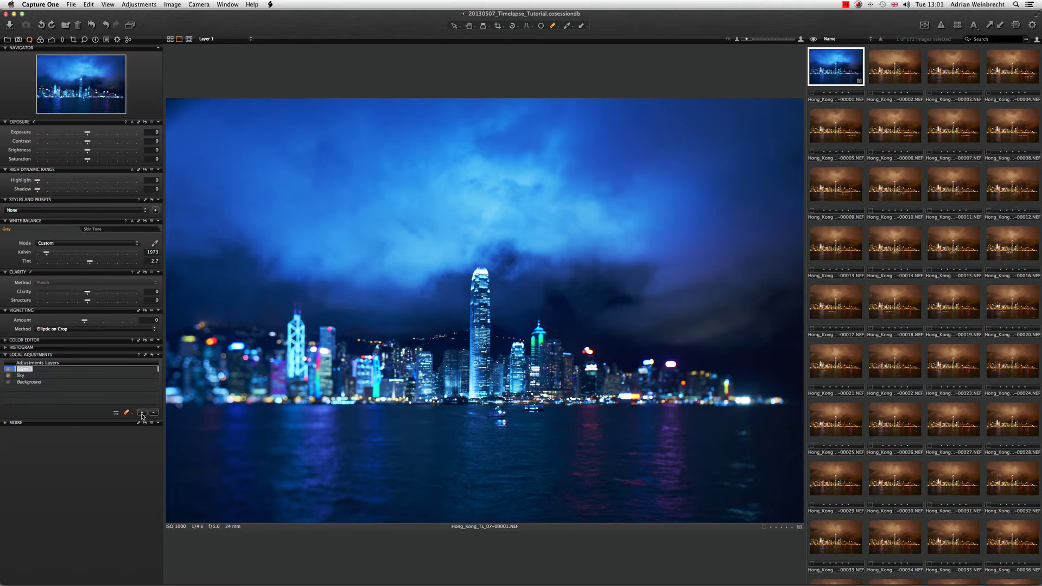
pyautogui.write('Buildings')
pyautogui.press('Return')
pyautogui.moveTo(217, 347)
pyautogui.mouseDown()
pyautogui.moveTo(304, 369)
pyautogui.moveTo(359, 347)
pyautogui.moveTo(497, 348)
pyautogui.moveTo(529, 355)
pyautogui.moveTo(542, 375)
pyautogui.moveTo(760, 353)
pyautogui.mouseUp()
pyautogui.moveTo(803, 380); pyautogui.dragTo(807, 383)
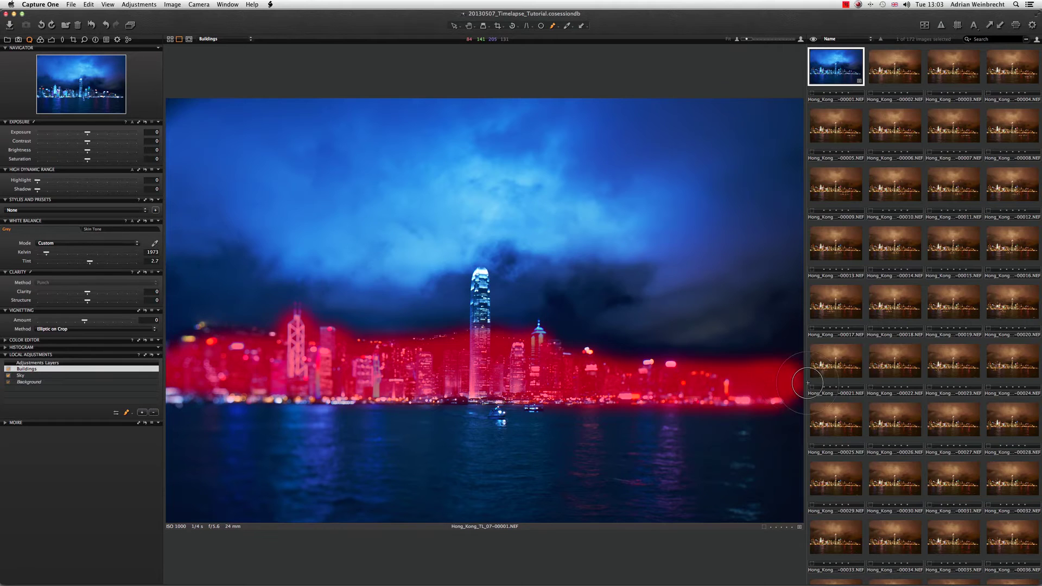
pyautogui.click(481, 323)
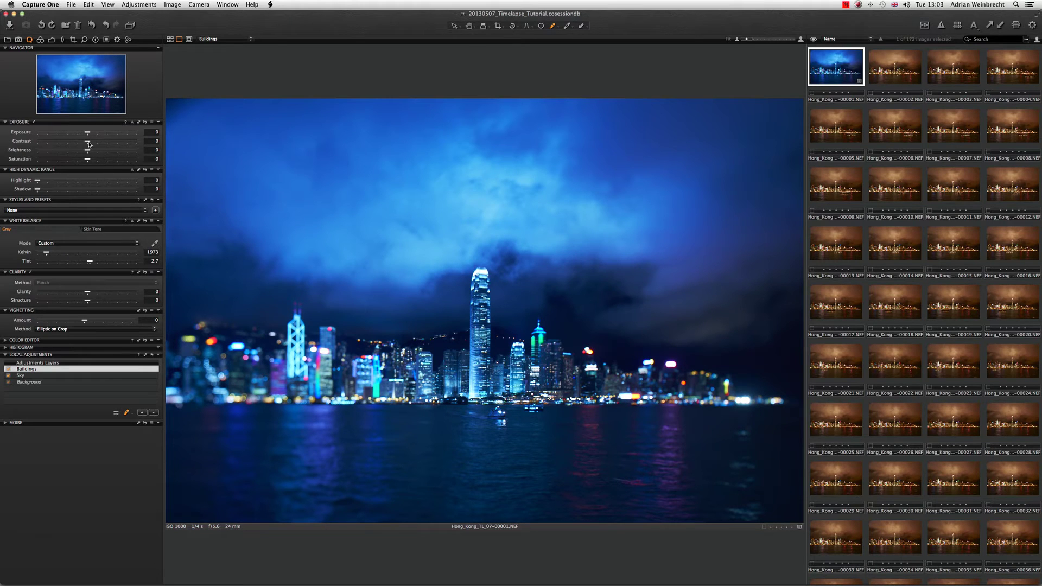
# Step: Set the Buildings layer to contrast 15, brightness 10, clarity 39 and structure 27
pyautogui.moveTo(88, 144); pyautogui.dragTo(104, 143)
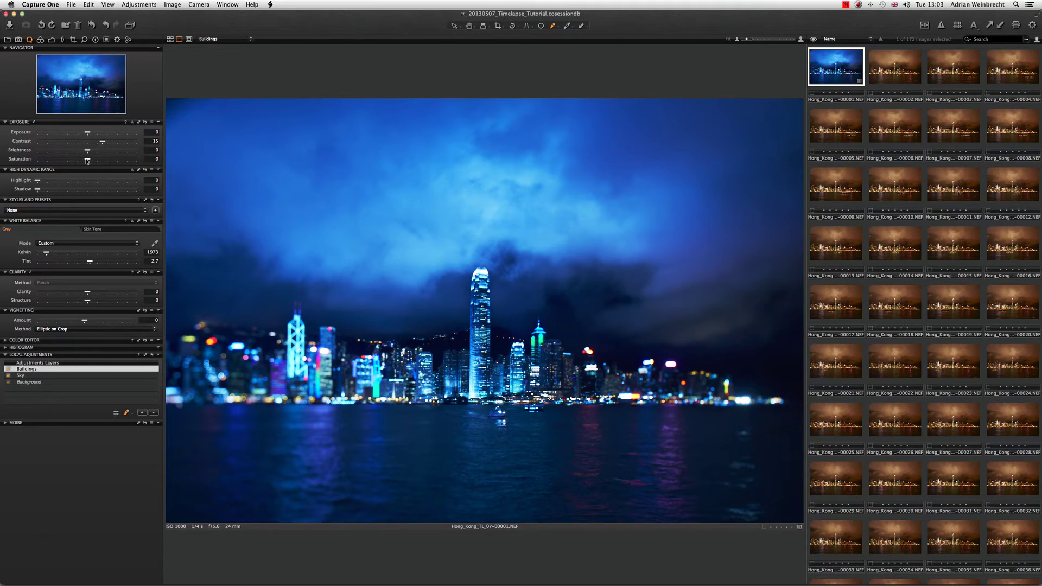
pyautogui.moveTo(87, 151); pyautogui.dragTo(97, 154)
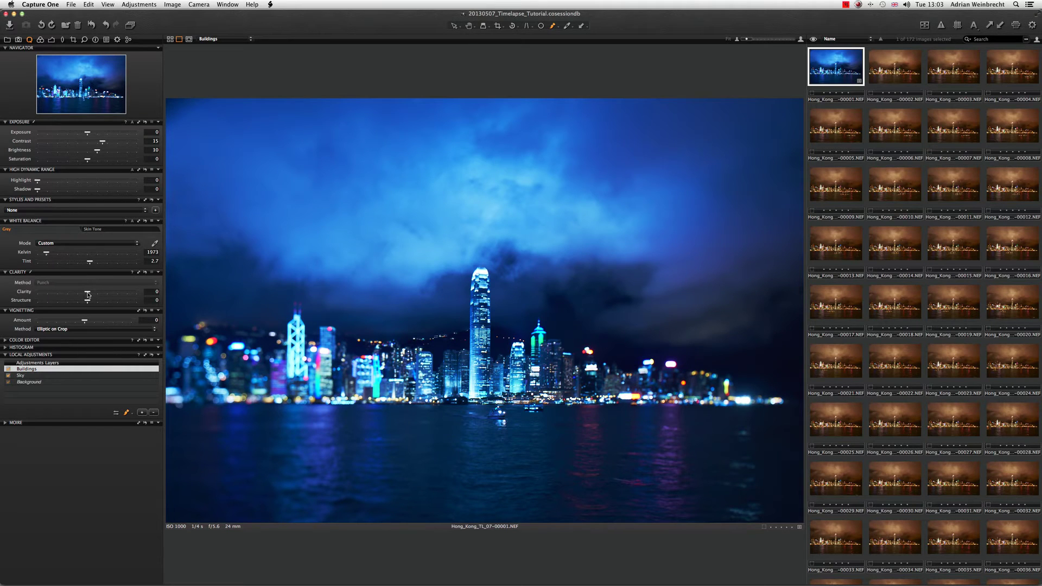
pyautogui.moveTo(88, 294); pyautogui.dragTo(107, 294)
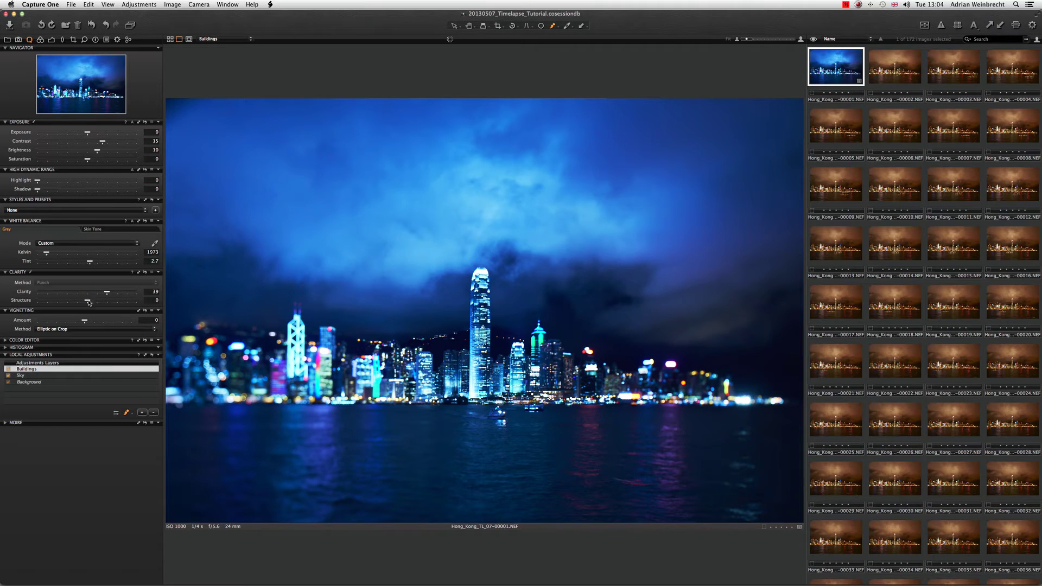
pyautogui.moveTo(92, 302); pyautogui.dragTo(101, 303)
pyautogui.click(9, 371)
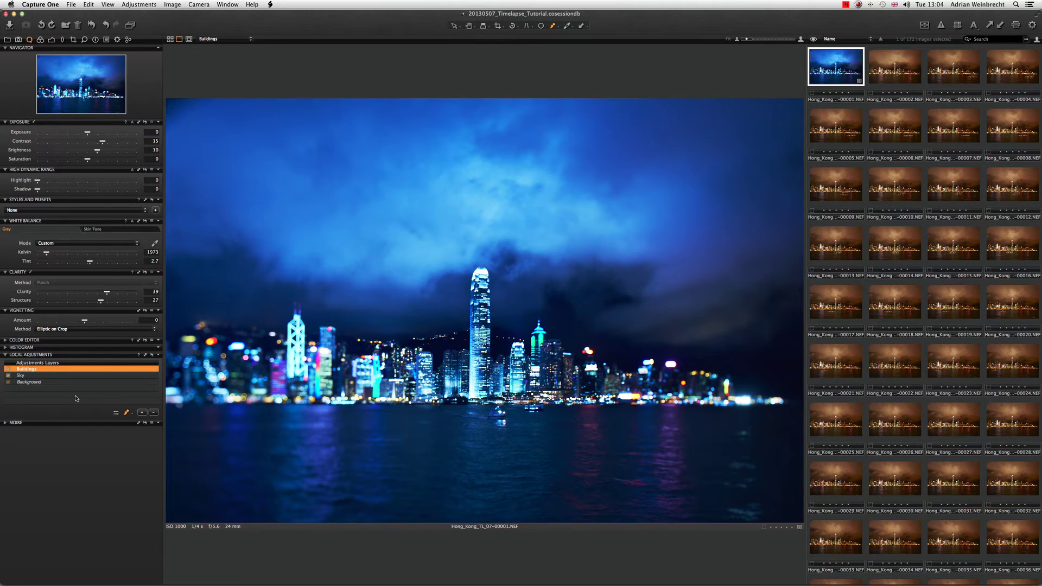
# Step: On the Background layer, sample the cyan building lights in the Color Editor and boost their saturation
pyautogui.click(34, 383)
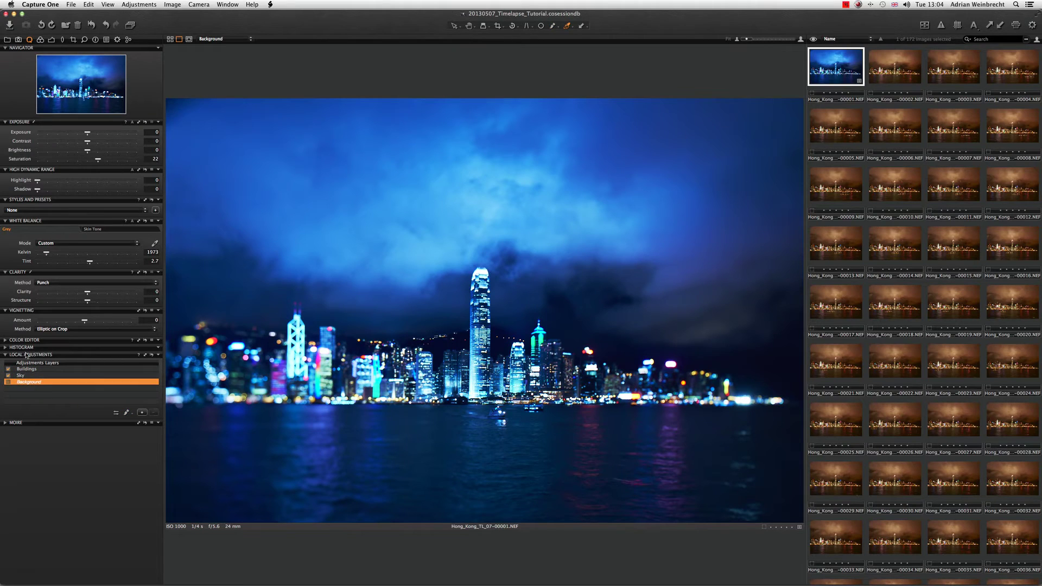
pyautogui.click(5, 341)
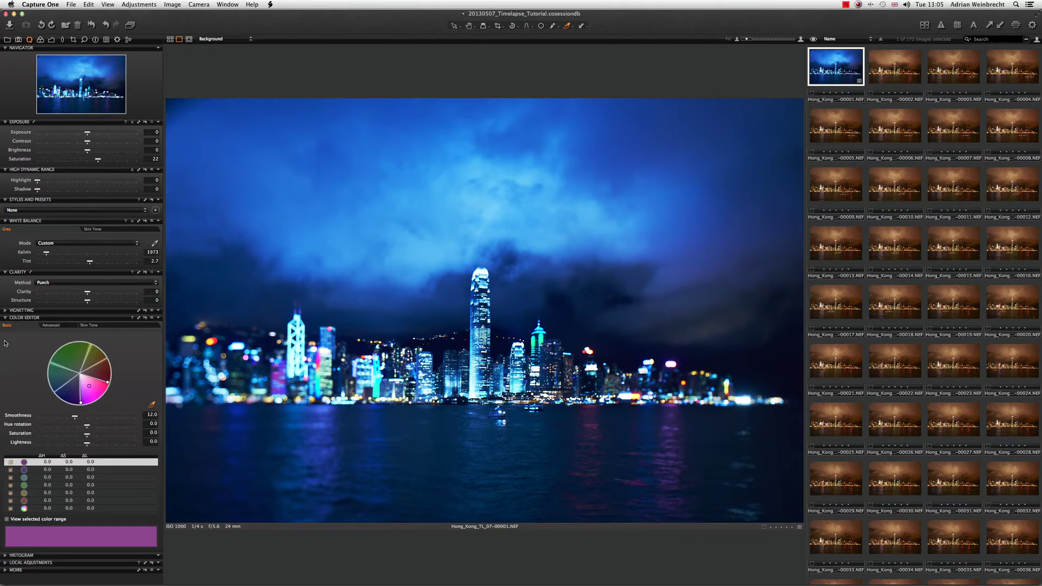
pyautogui.click(152, 406)
pyautogui.click(379, 386)
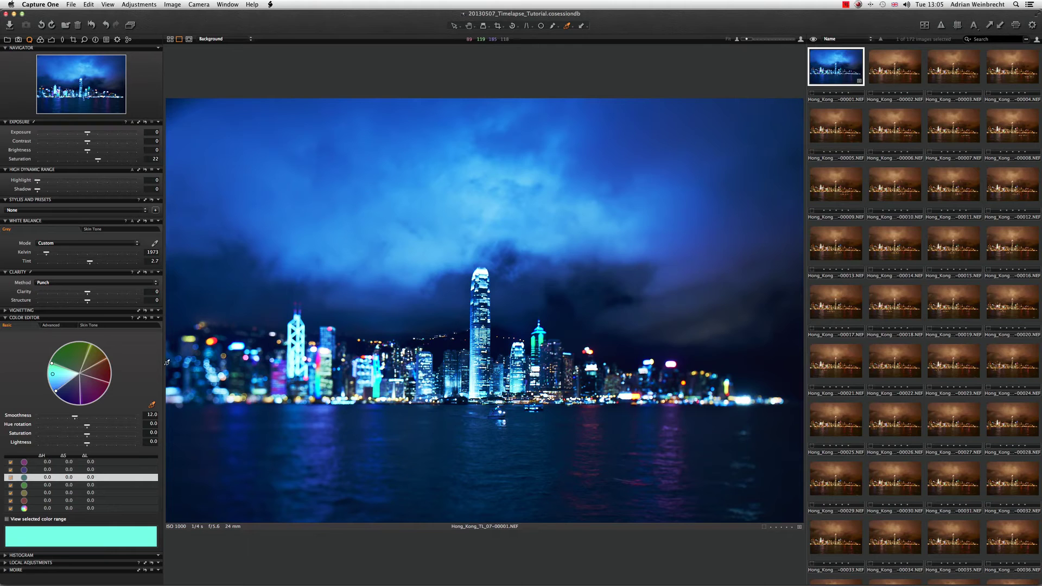
pyautogui.moveTo(86, 432); pyautogui.dragTo(109, 437)
# Step: Sample the pink city lights and raise their saturation by 27.4
pyautogui.click(321, 359)
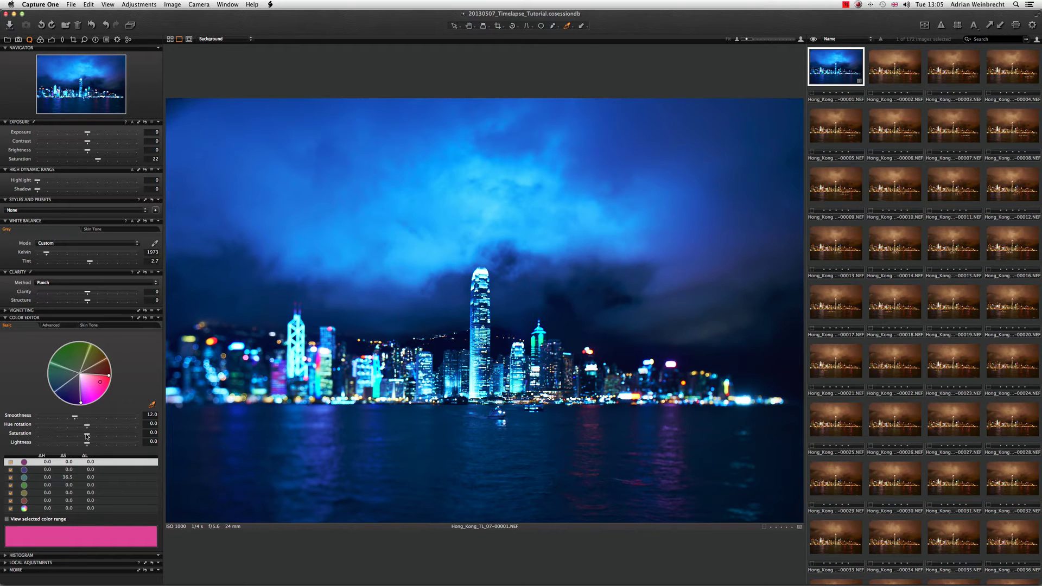
pyautogui.moveTo(87, 436); pyautogui.dragTo(104, 436)
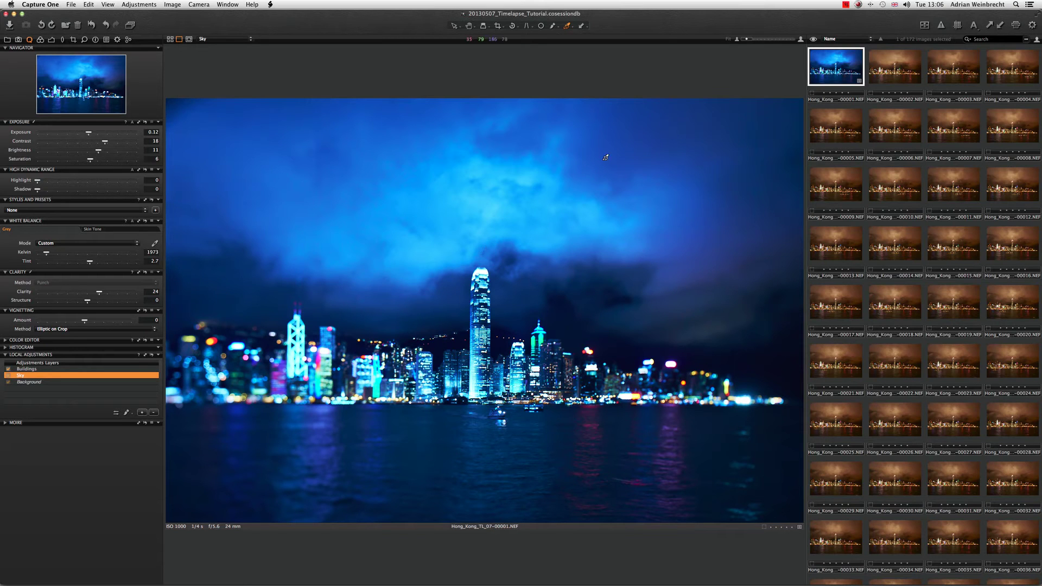
pyautogui.scroll(-1, 825, 69)
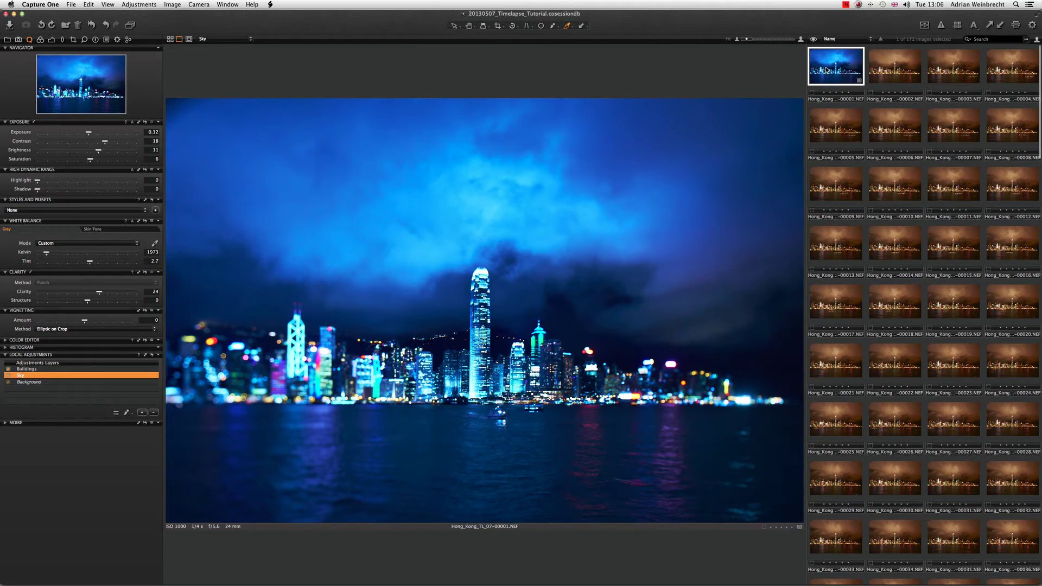
# Step: Create a new variant of frame 00001 and show both variants side by side
pyautogui.rightClick(826, 69)
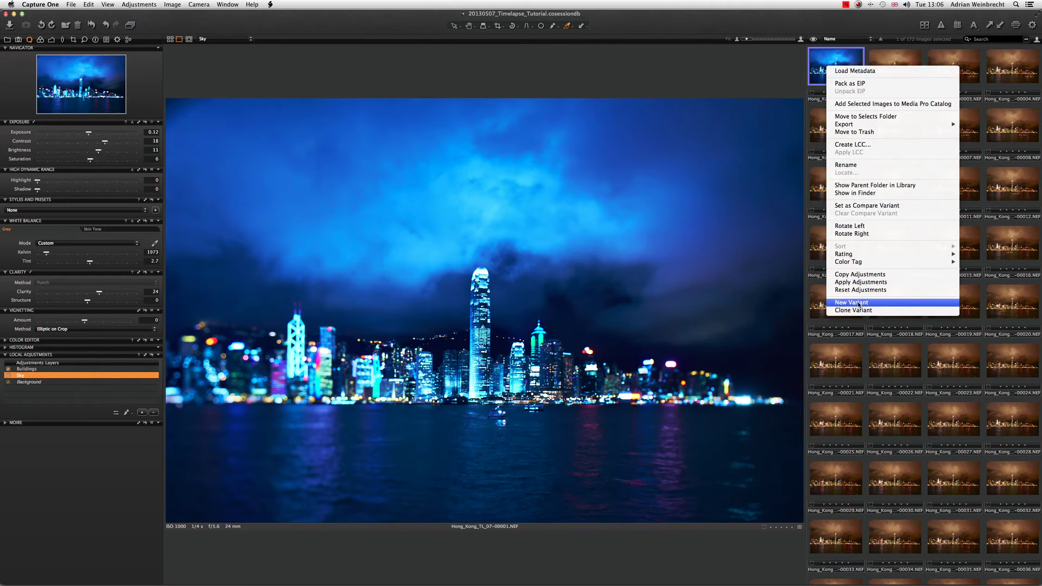
pyautogui.click(859, 305)
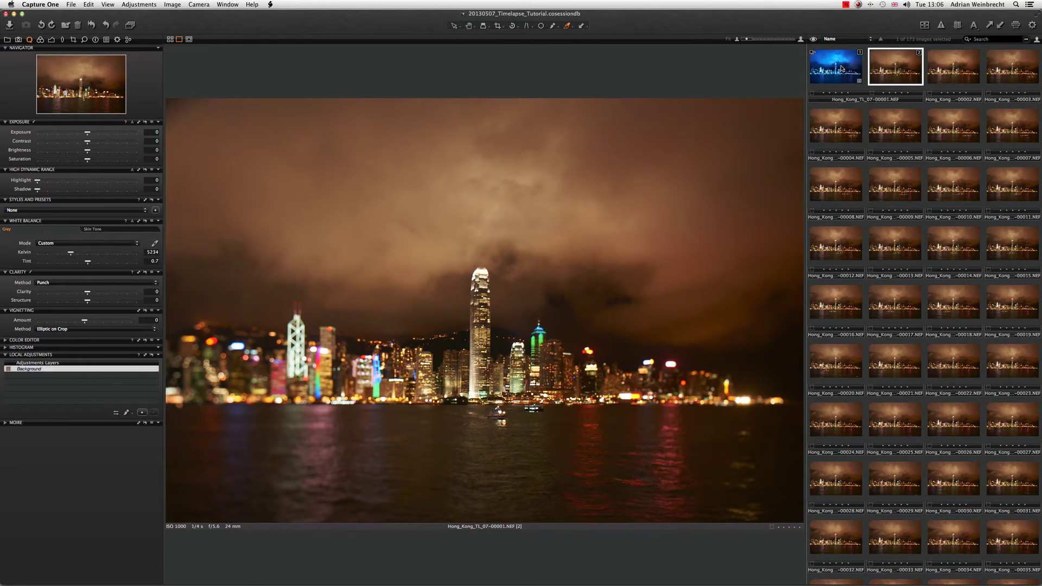
pyautogui.click(170, 40)
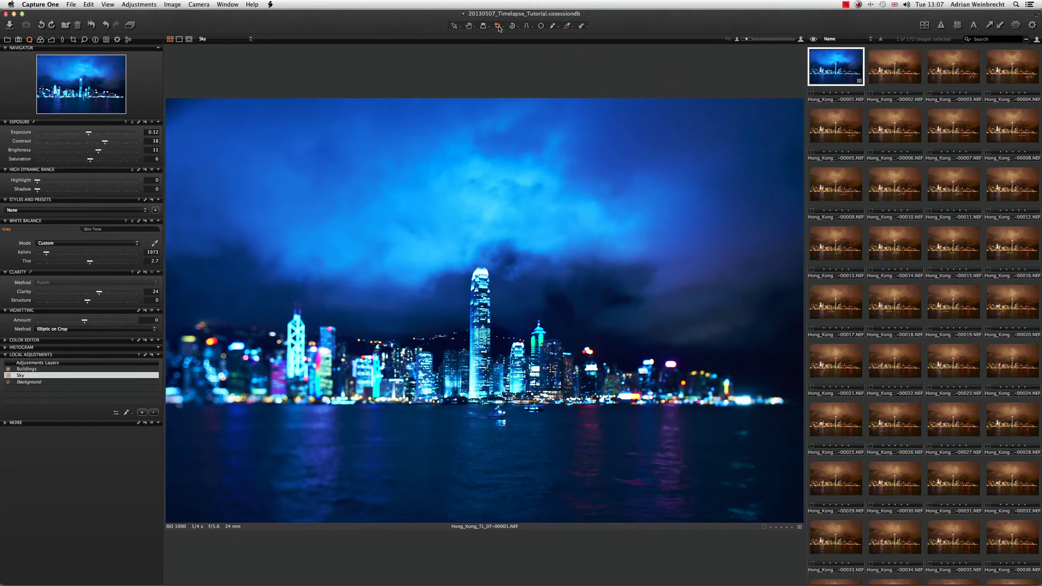
# Step: Draw an HD 16:9 crop of 1920 × 1080 px and shift it up to keep more sky
pyautogui.click(499, 27)
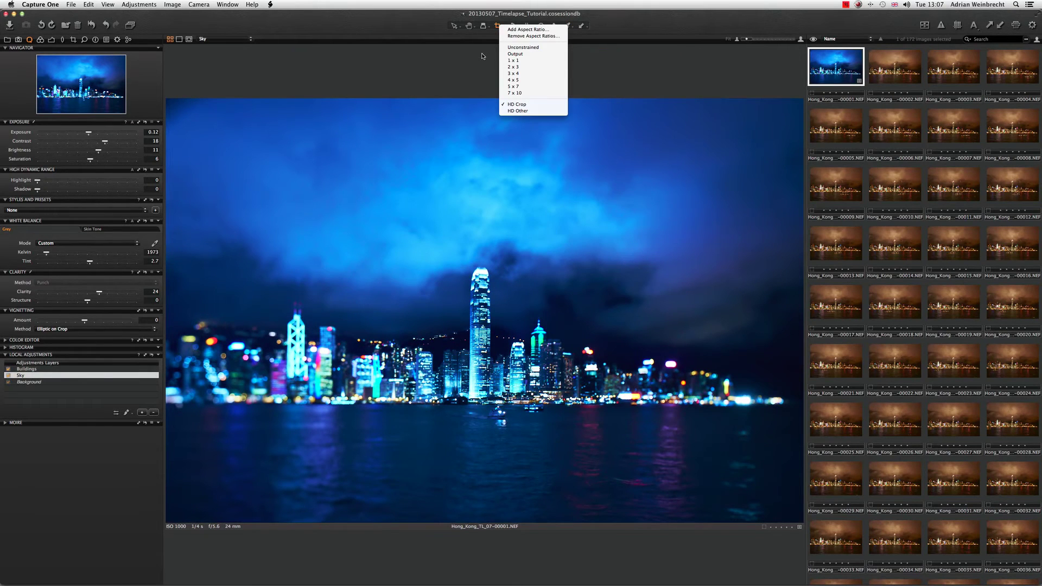
pyautogui.click(515, 110)
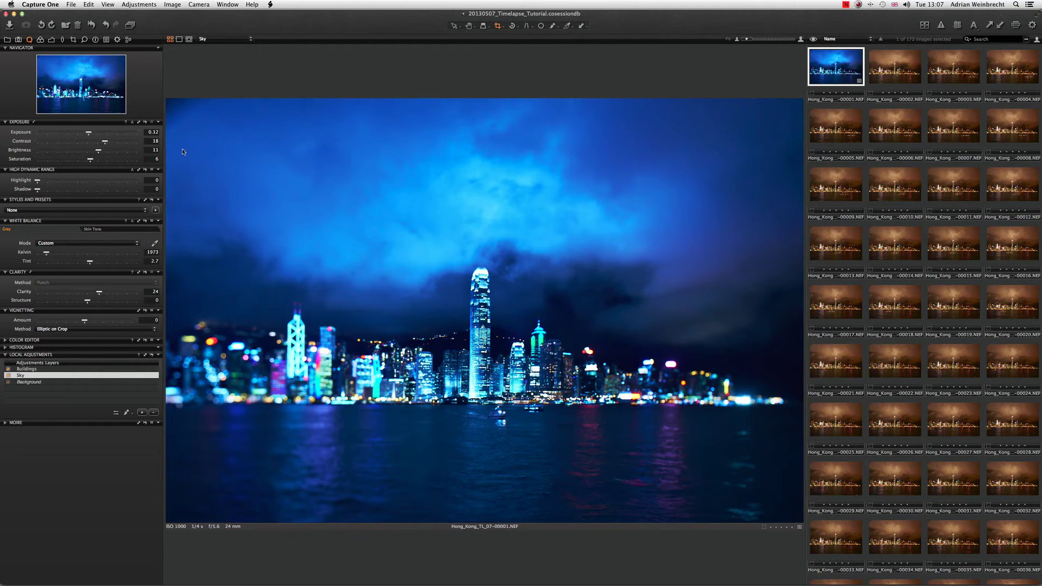
pyautogui.moveTo(167, 138); pyautogui.dragTo(827, 496)
pyautogui.moveTo(461, 294); pyautogui.dragTo(461, 319)
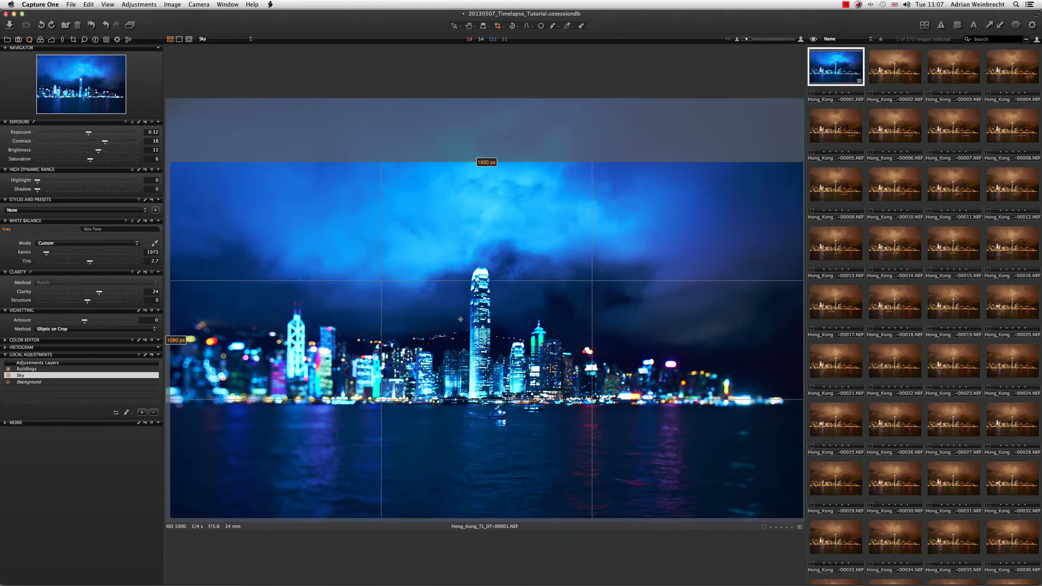
pyautogui.moveTo(461, 320); pyautogui.dragTo(462, 286)
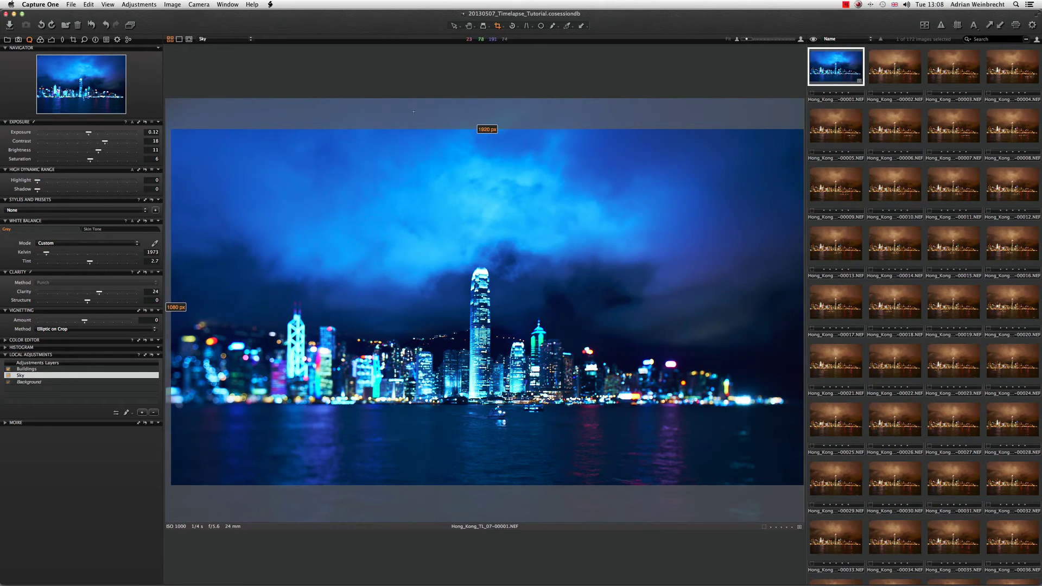
# Step: Apply the crop with the Pan tool and select all 172 frames with Cmd+A
pyautogui.click(469, 26)
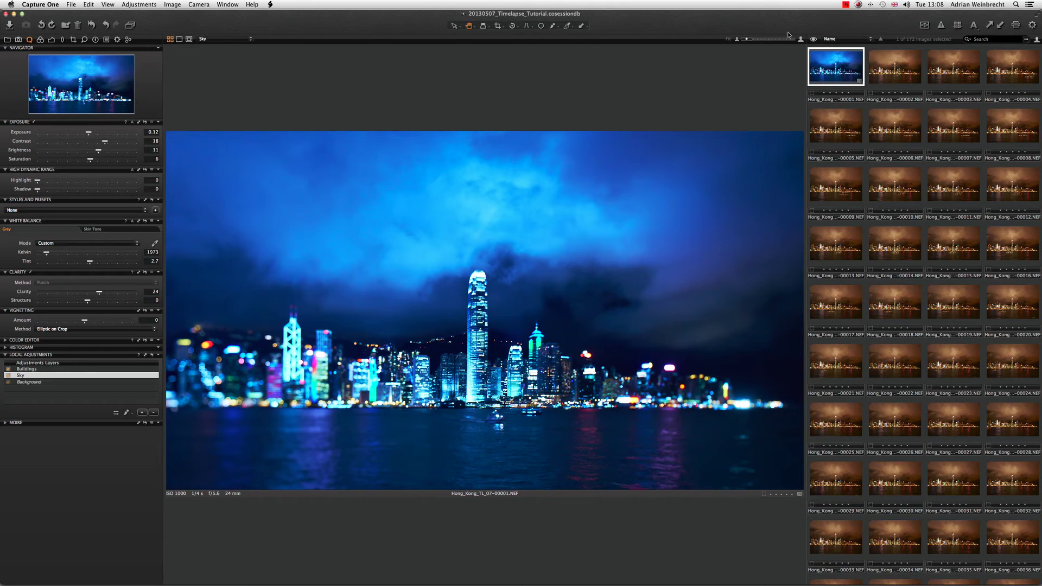
pyautogui.press('super+a')
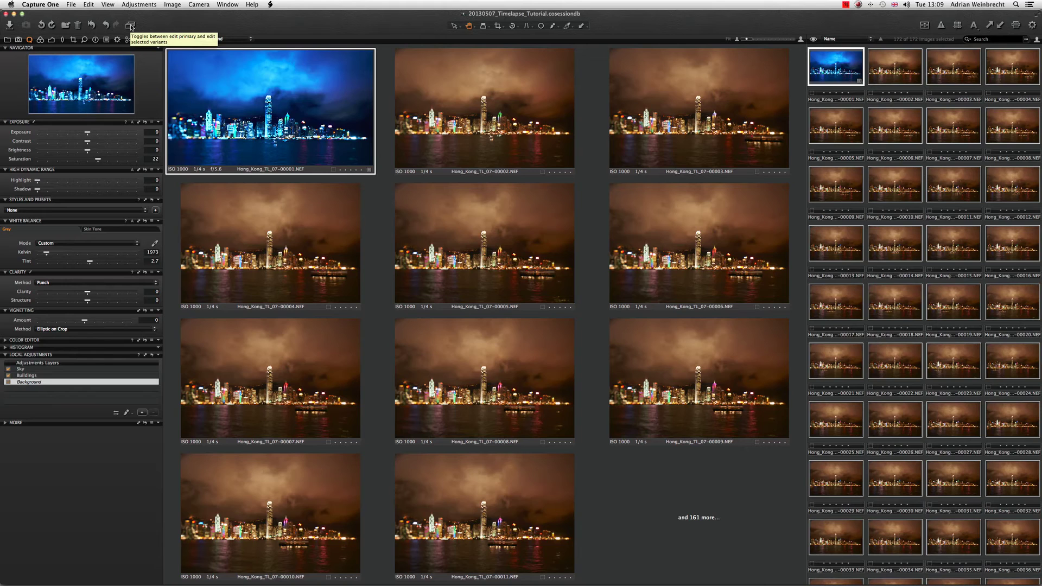
# Step: Enable Edit Selected Variants and apply frame 00001's blue grade and HD crop to all 172 frames
pyautogui.click(131, 26)
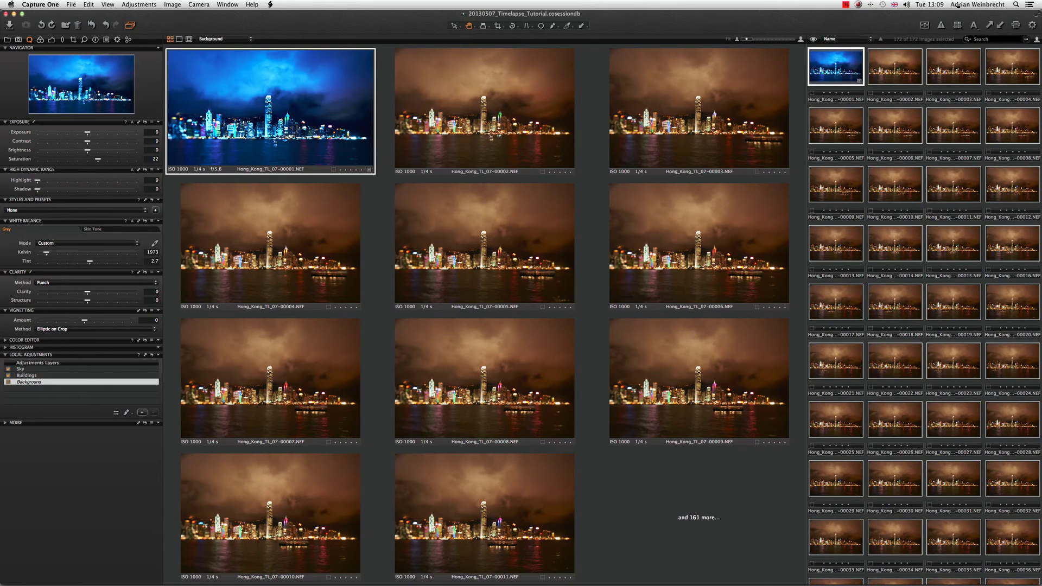
pyautogui.click(1000, 27)
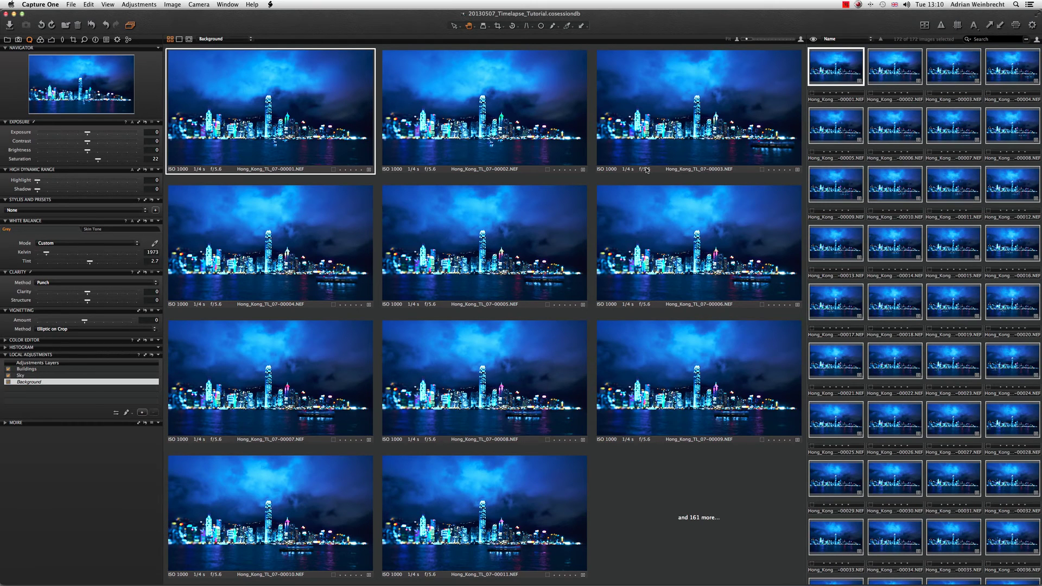
# Step: Choose the HD Size 1920px Wide export recipe in the Output tab
pyautogui.click(329, 32)
pyautogui.click(52, 39)
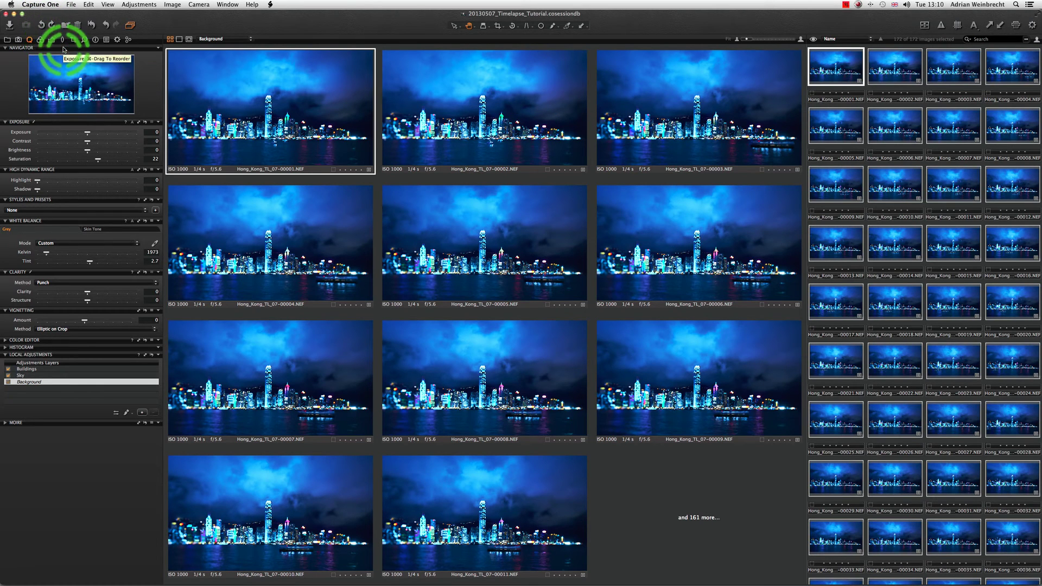
pyautogui.click(117, 40)
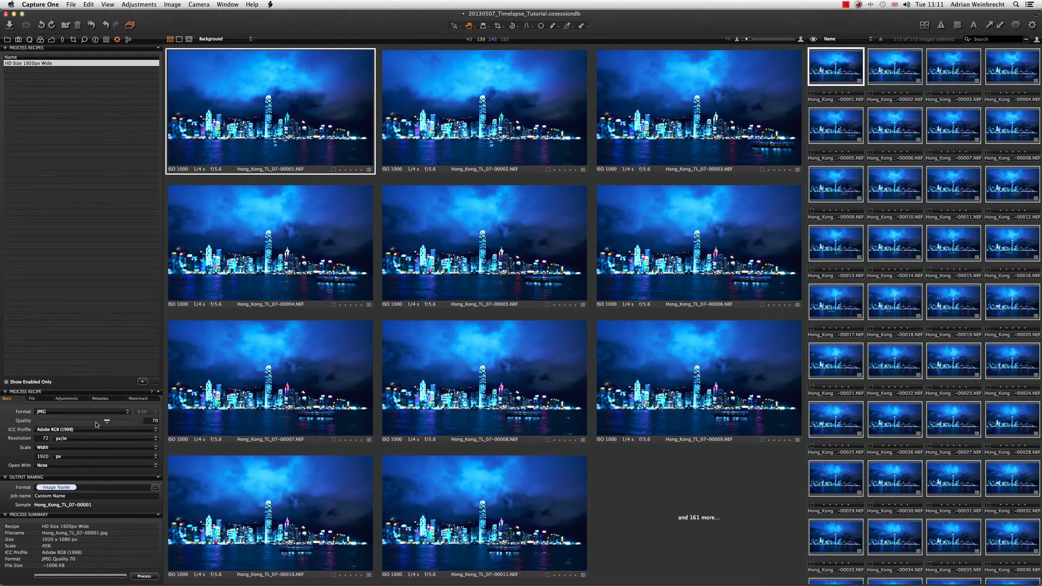
# Step: Set the recipe's subfolder to 'HD Size TL07' and process all frames as JPEGs
pyautogui.click(42, 400)
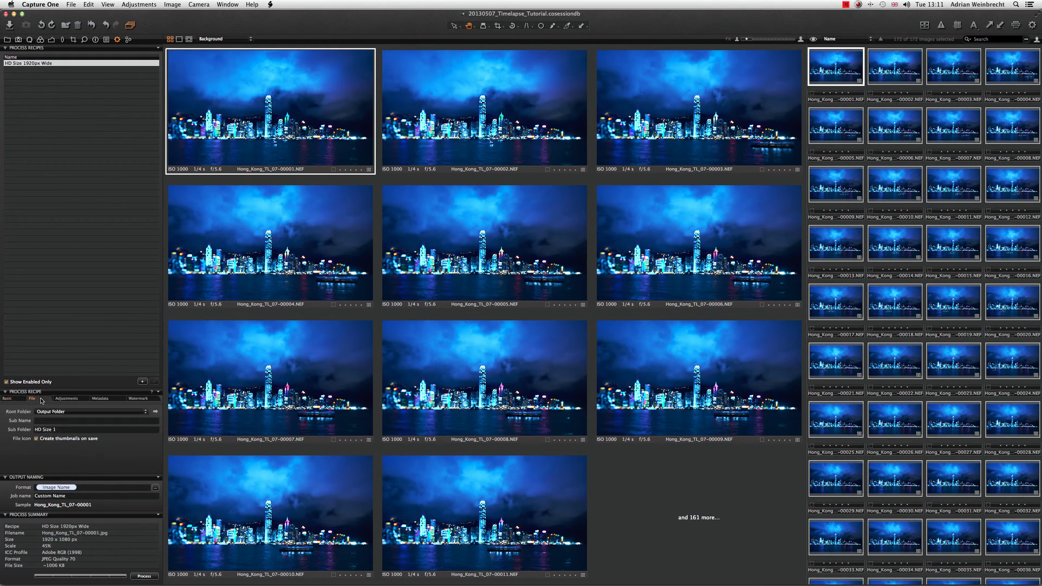
pyautogui.click(62, 429)
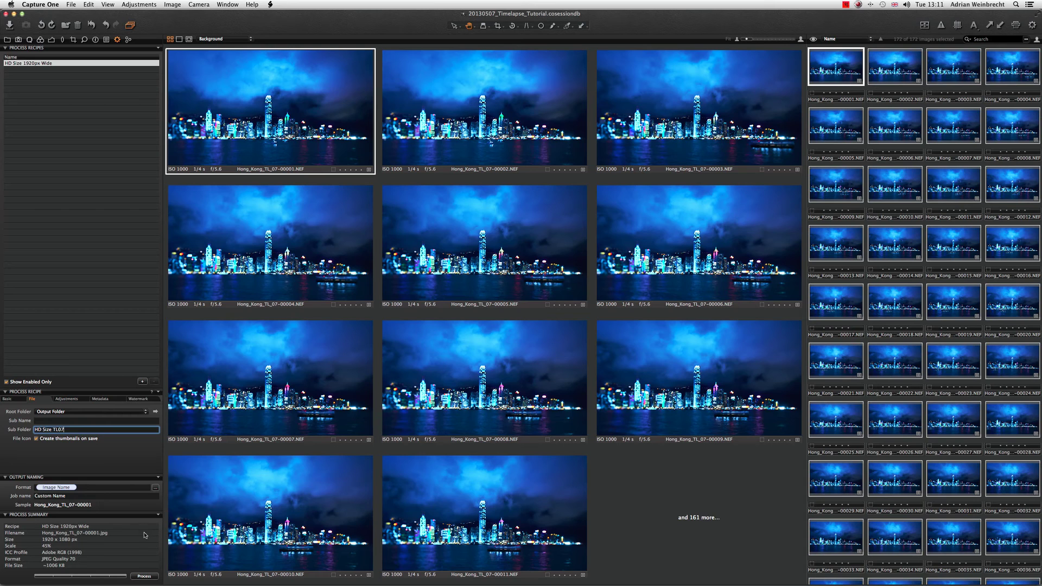
pyautogui.click(145, 577)
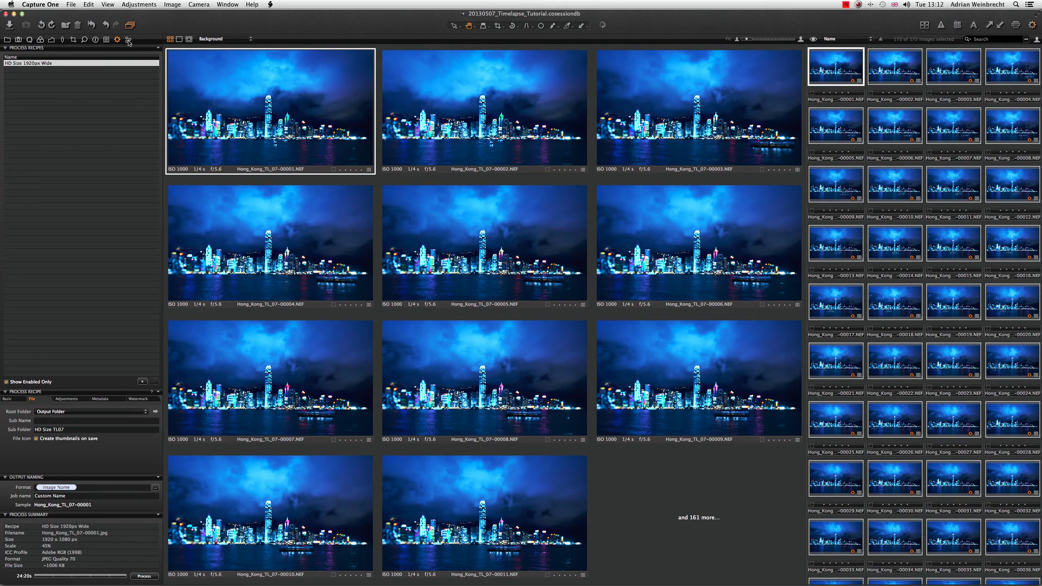
pyautogui.click(128, 40)
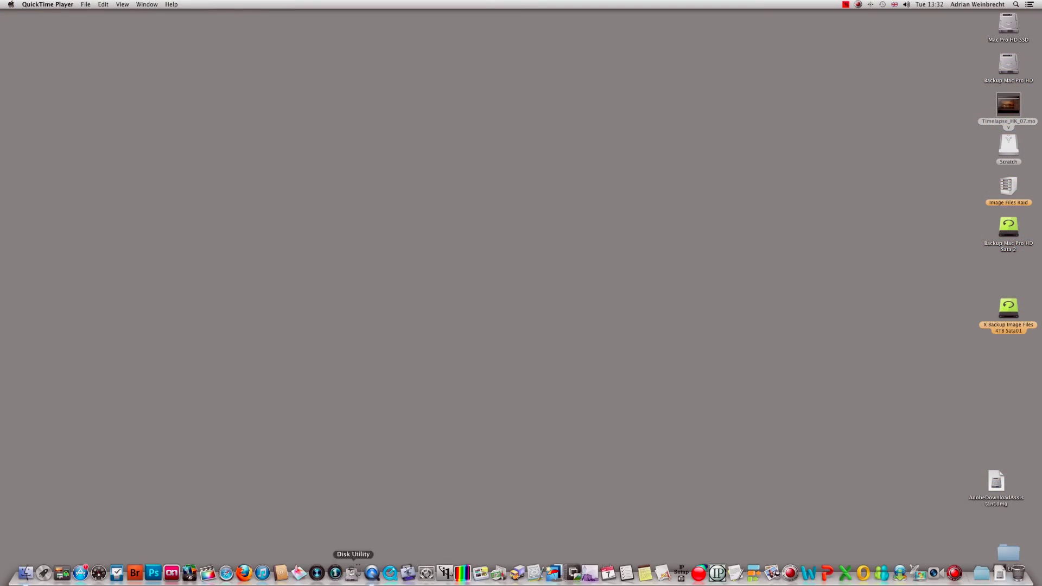
# Step: Launch QuickTime Player 7 and start opening an image sequence
pyautogui.click(392, 573)
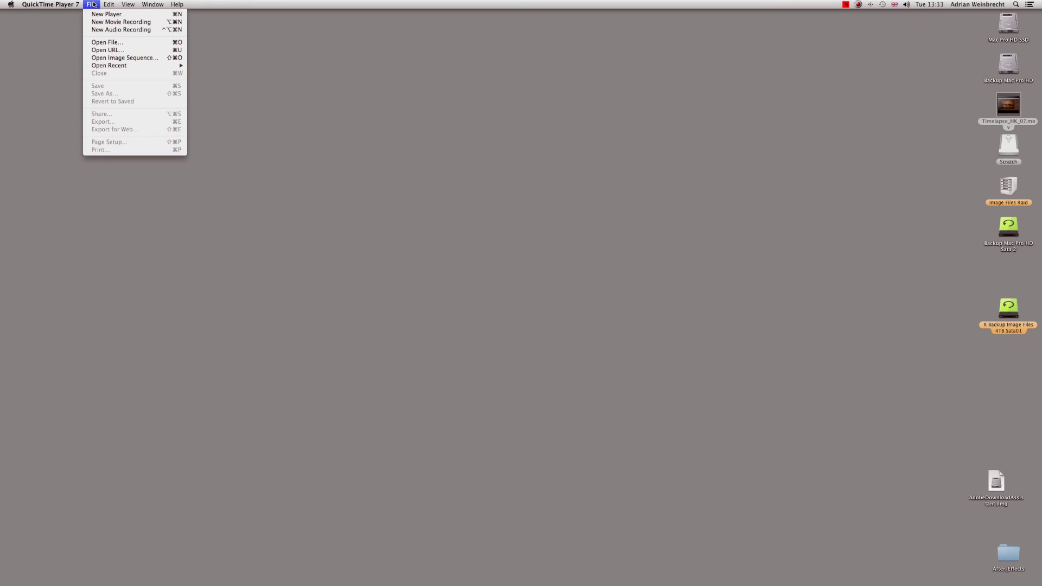
pyautogui.click(104, 58)
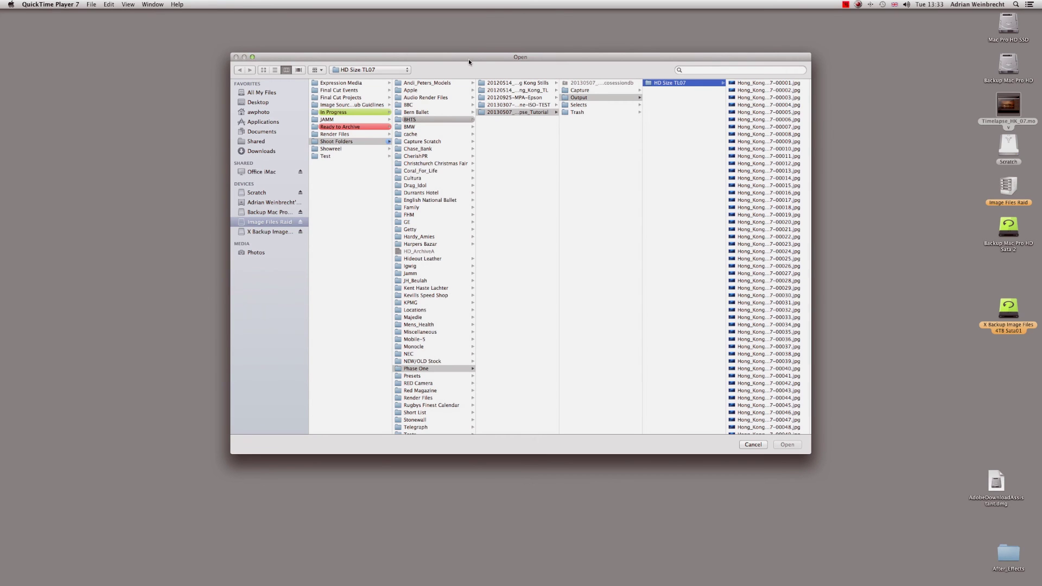
pyautogui.moveTo(469, 57); pyautogui.dragTo(394, 140)
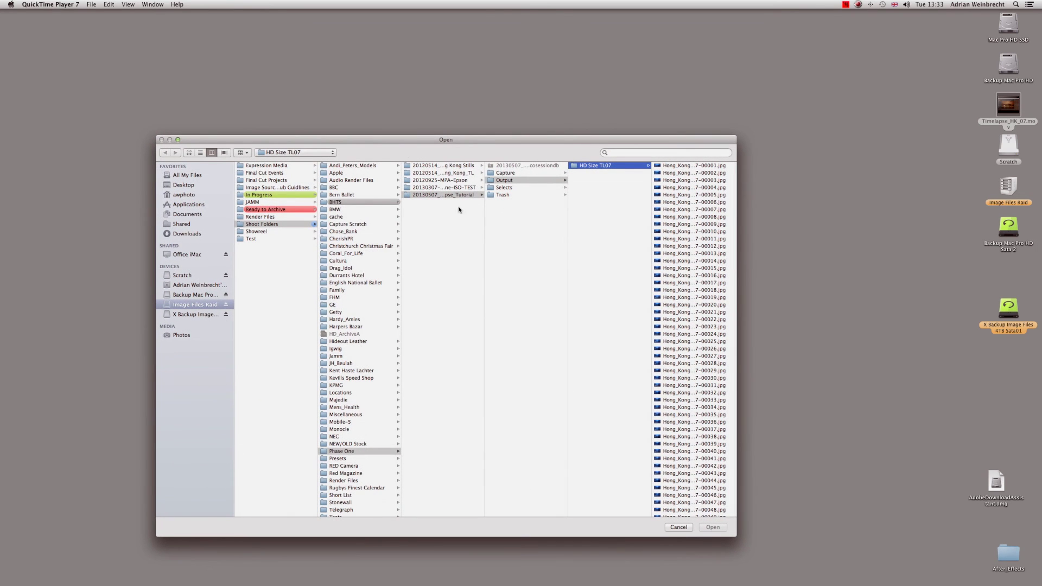
# Step: Open the first JPEG in Output/HD Size TL07 as the image sequence
pyautogui.click(436, 195)
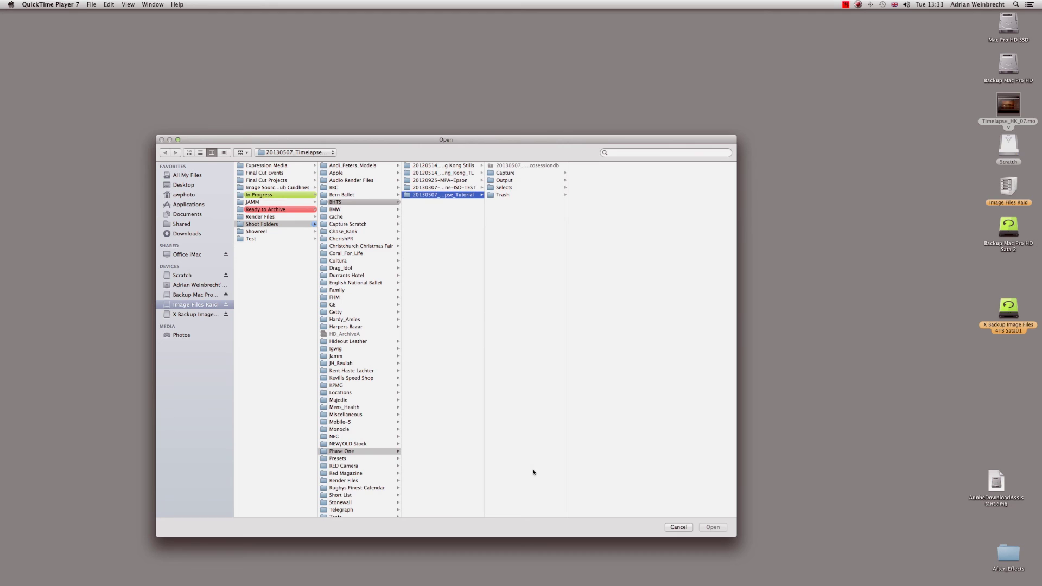
pyautogui.moveTo(484, 503); pyautogui.dragTo(536, 505)
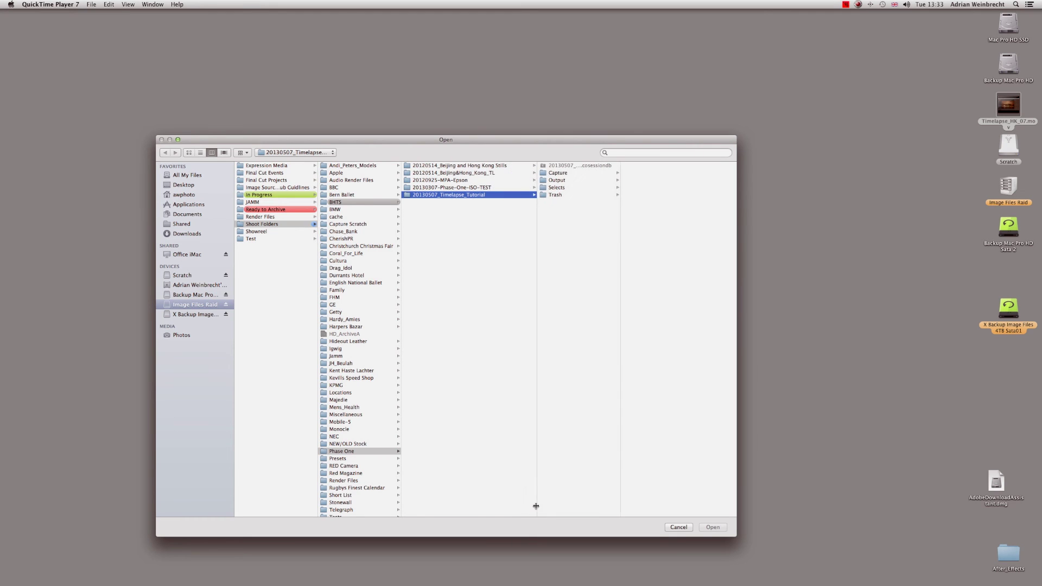
pyautogui.click(573, 181)
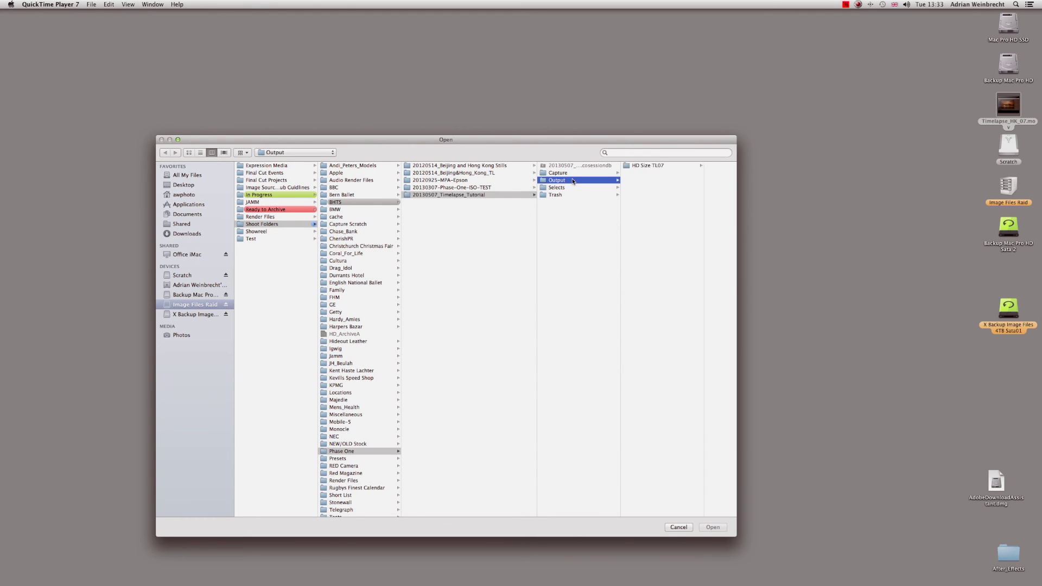
pyautogui.click(645, 169)
pyautogui.click(677, 166)
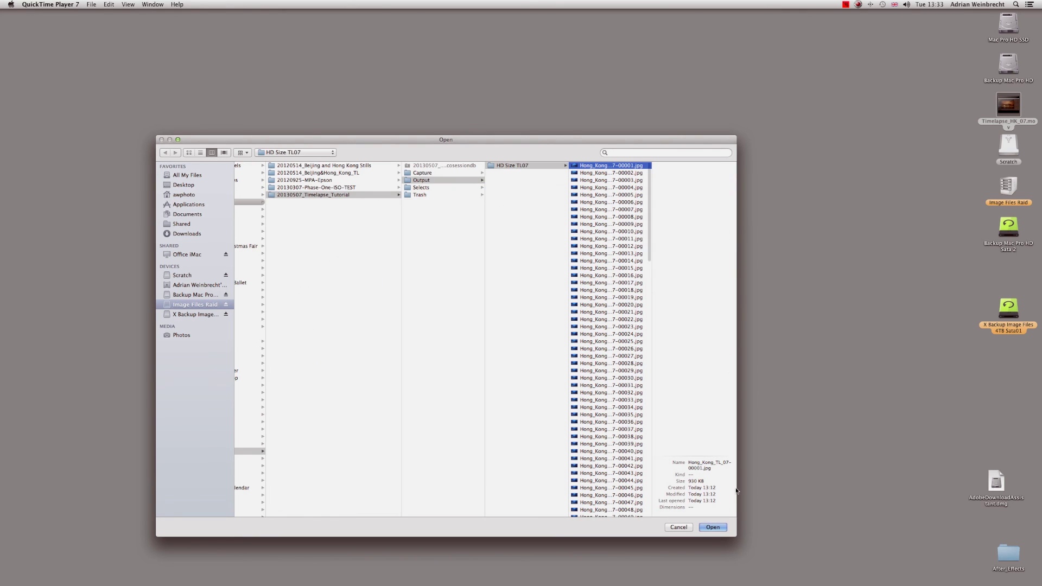
pyautogui.click(712, 527)
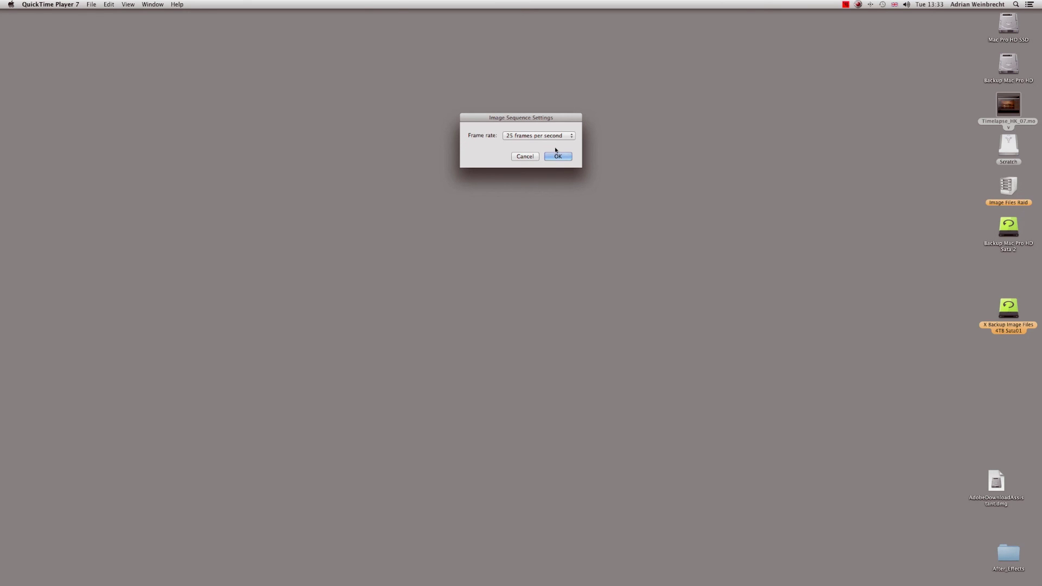
# Step: Keep the frame rate at 25 frames per second and build the movie
pyautogui.click(556, 136)
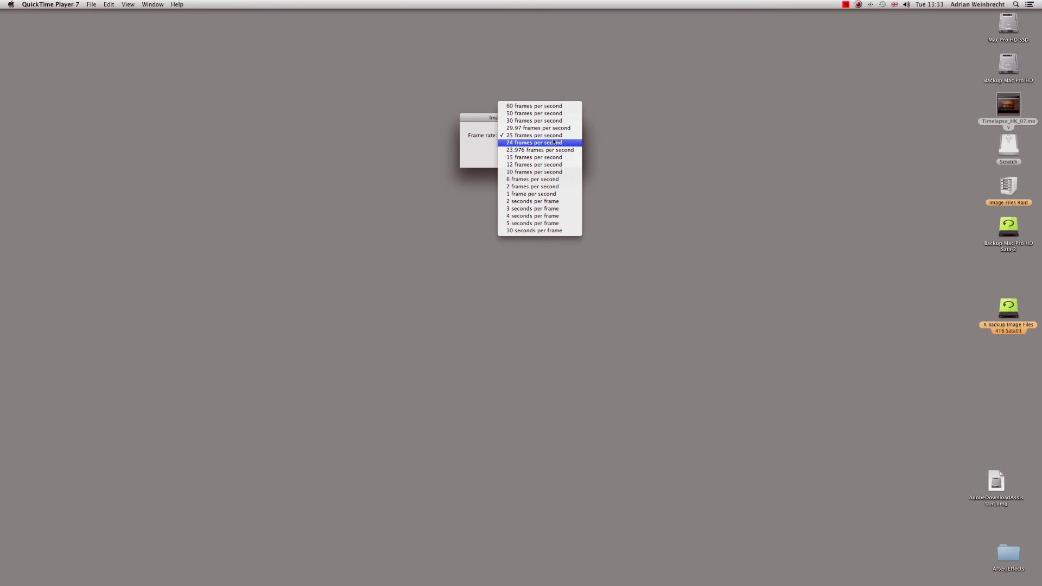
pyautogui.click(554, 137)
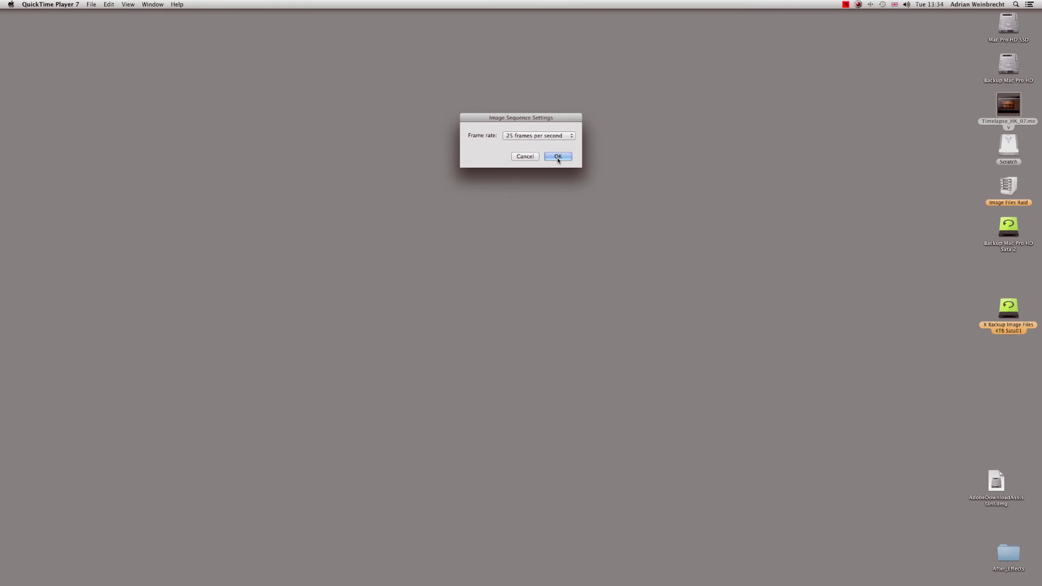
pyautogui.click(558, 158)
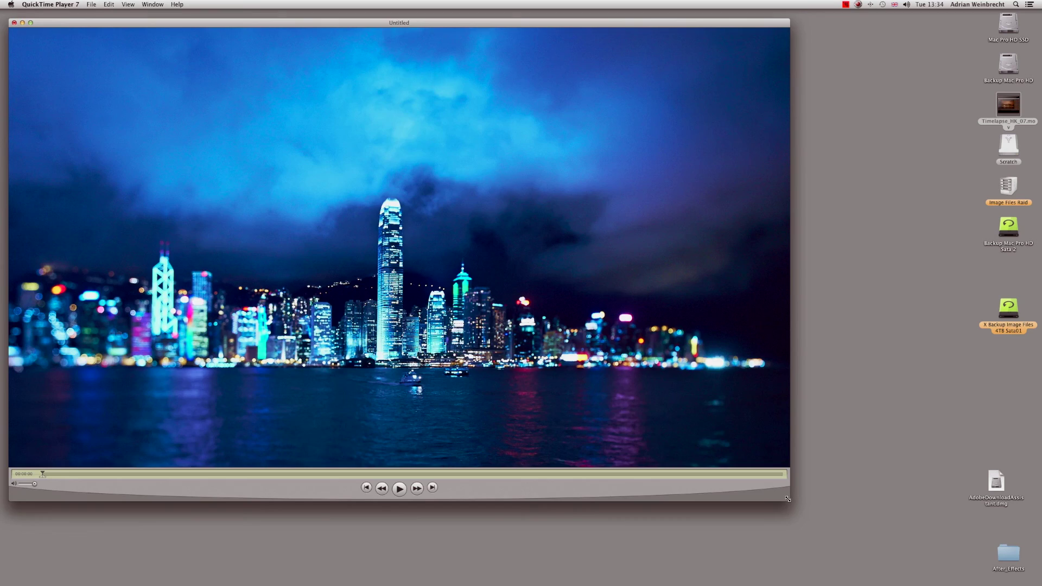
# Step: Enlarge the Untitled movie window and play the blue Hong Kong timelapse
pyautogui.moveTo(787, 497); pyautogui.dragTo(922, 534)
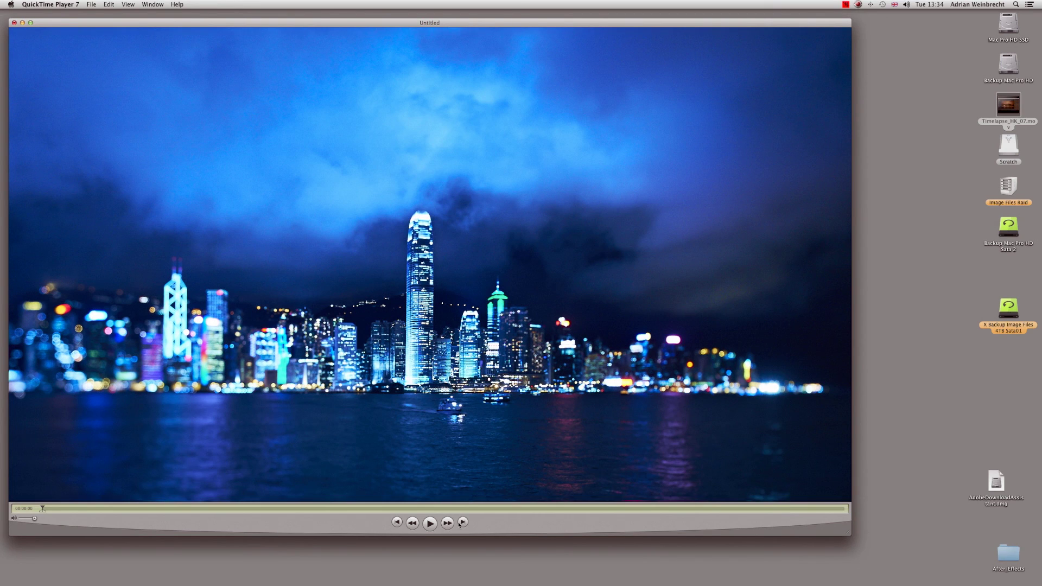
pyautogui.click(430, 523)
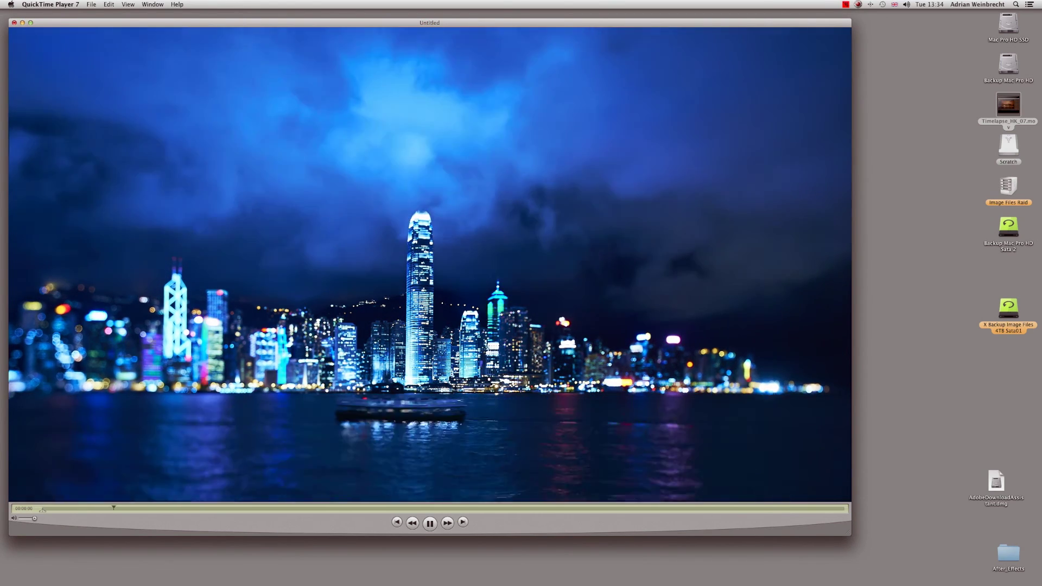